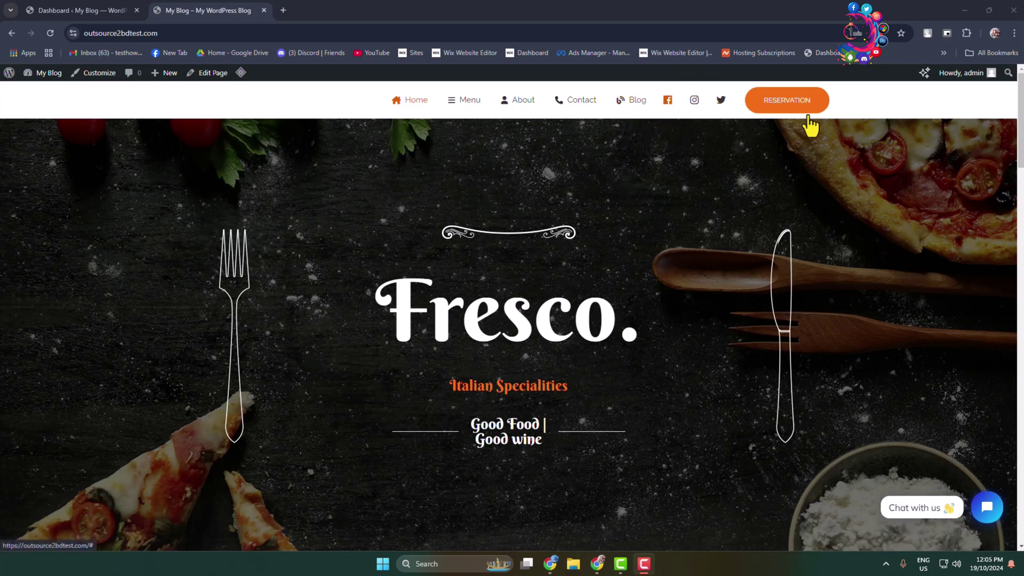
Review the Fresco homepage's header and reviews social icons, then switch to the WordPress Dashboard
drag(1023, 143, 983, 537)
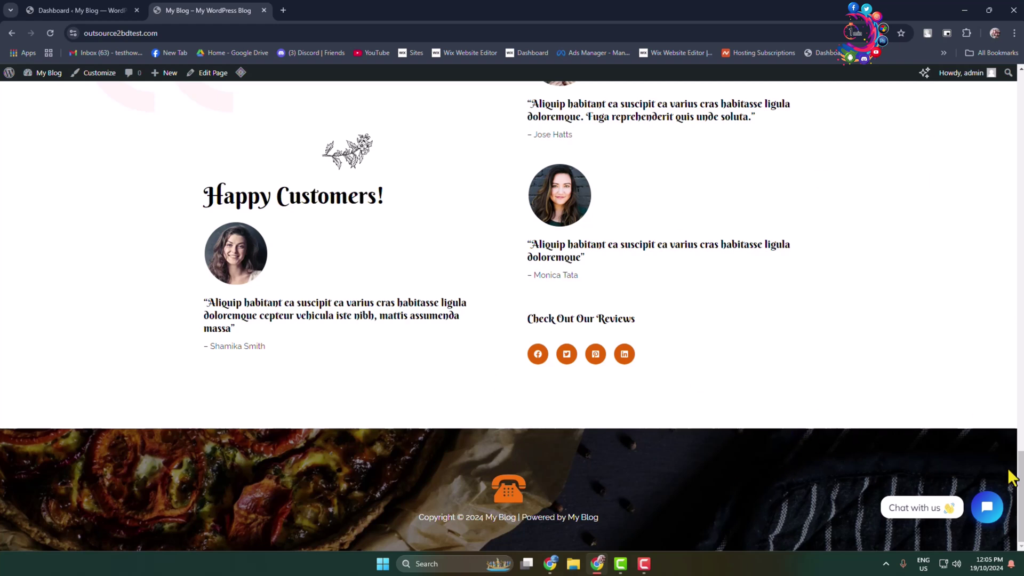
drag(1021, 457, 1021, 102)
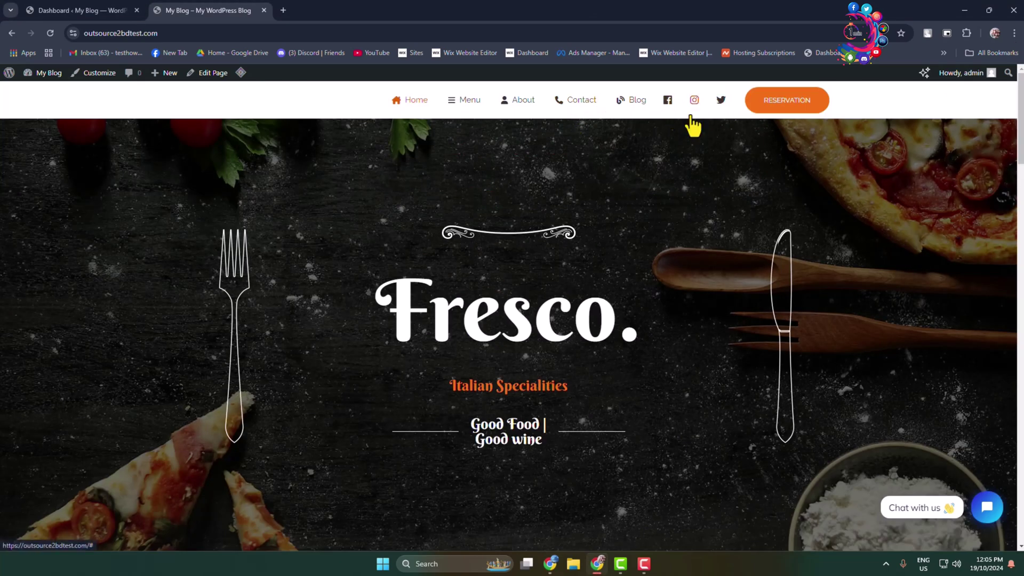
click(80, 9)
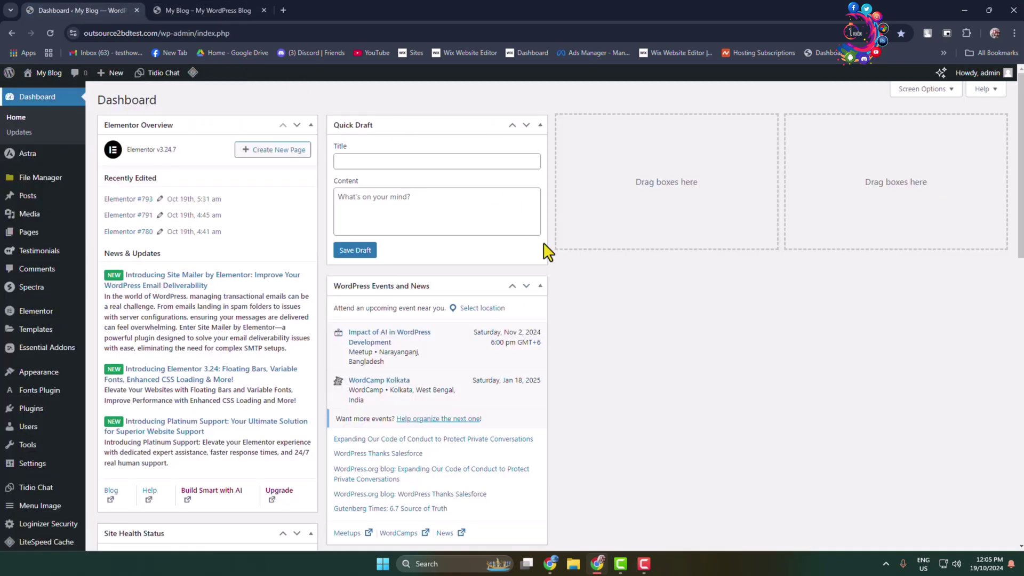
Load 'Primary Menu (Primary Menu)' into the Appearance > Menus editor
mouse_move(43, 380)
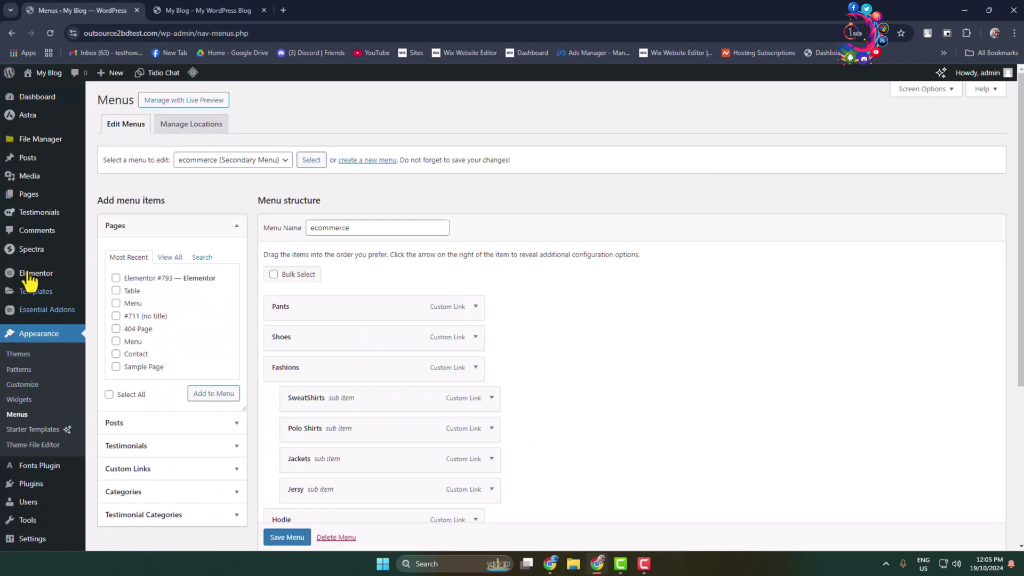
click(286, 160)
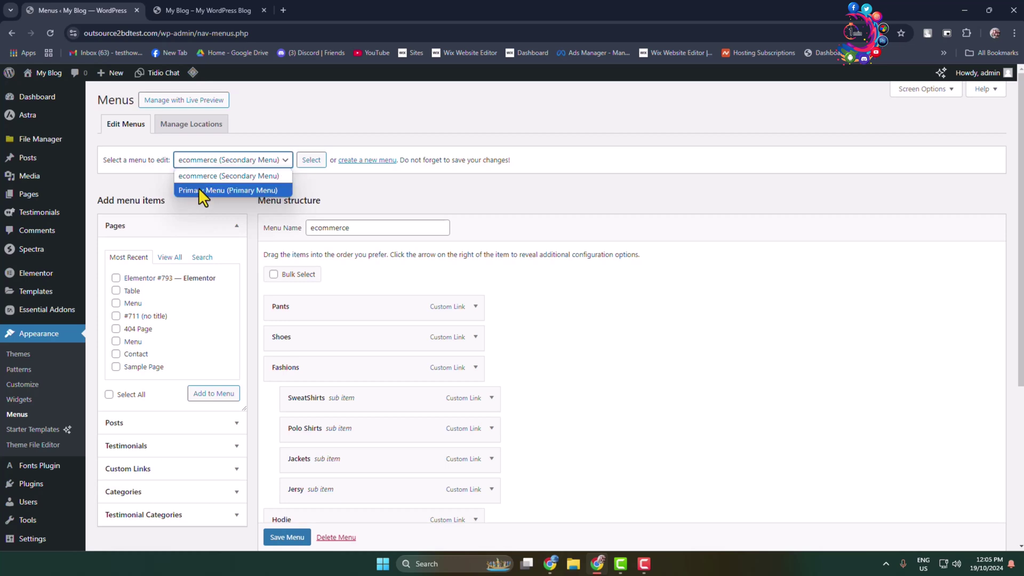
click(199, 190)
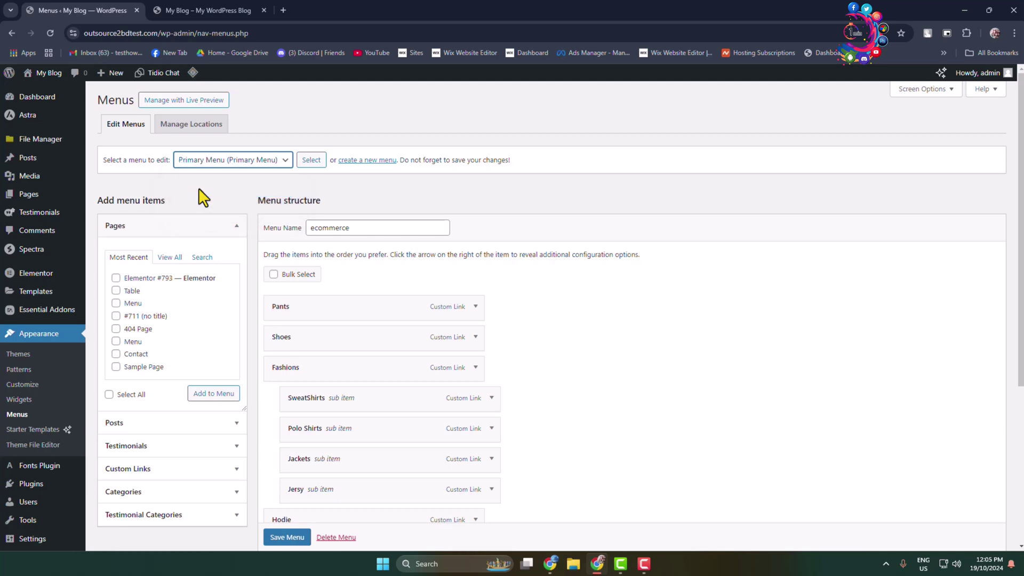
click(314, 160)
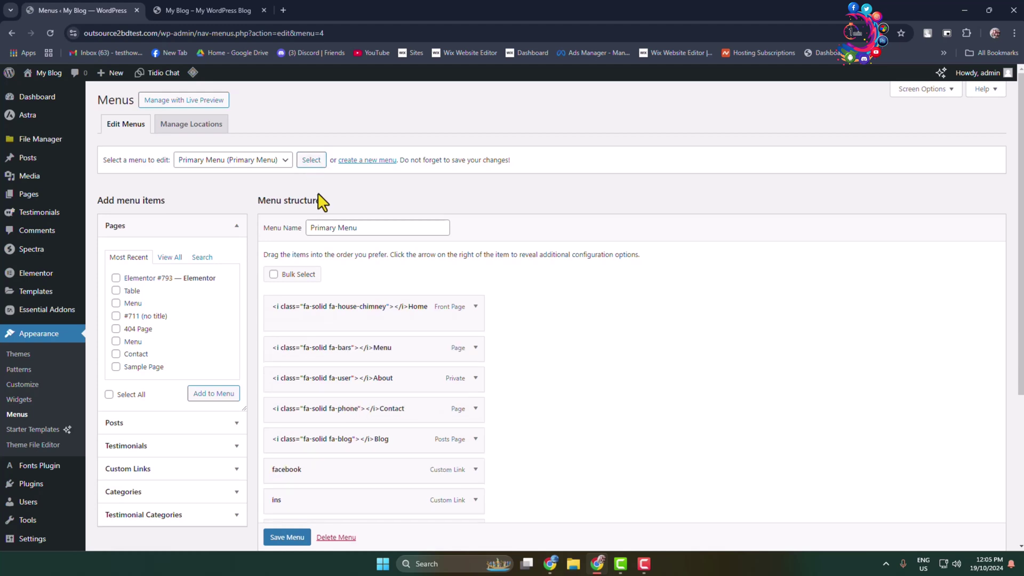
Compare the Primary Menu's social items with the icons on the live site
scroll(363, 267, down, 3)
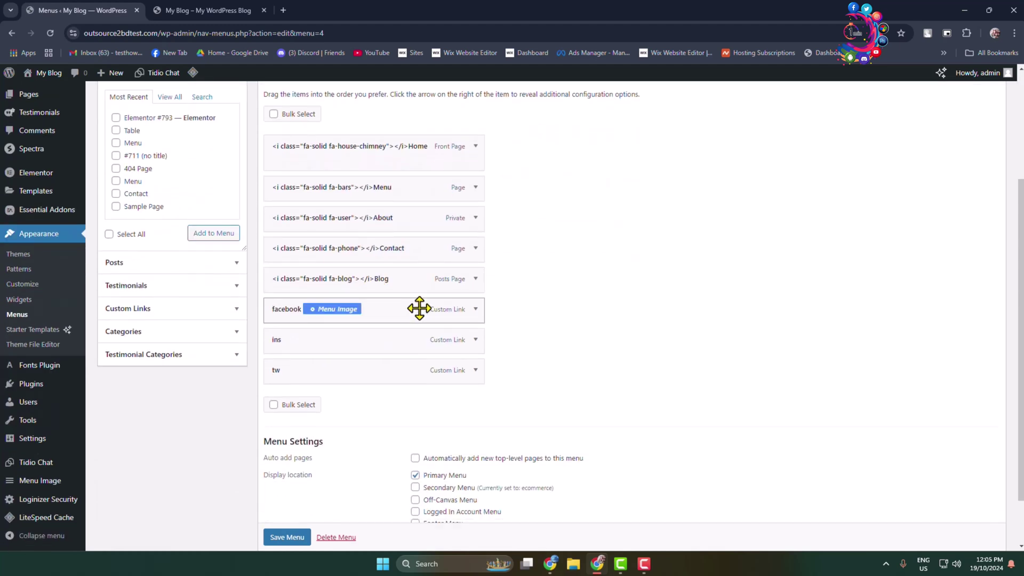
scroll(409, 266, up, 1)
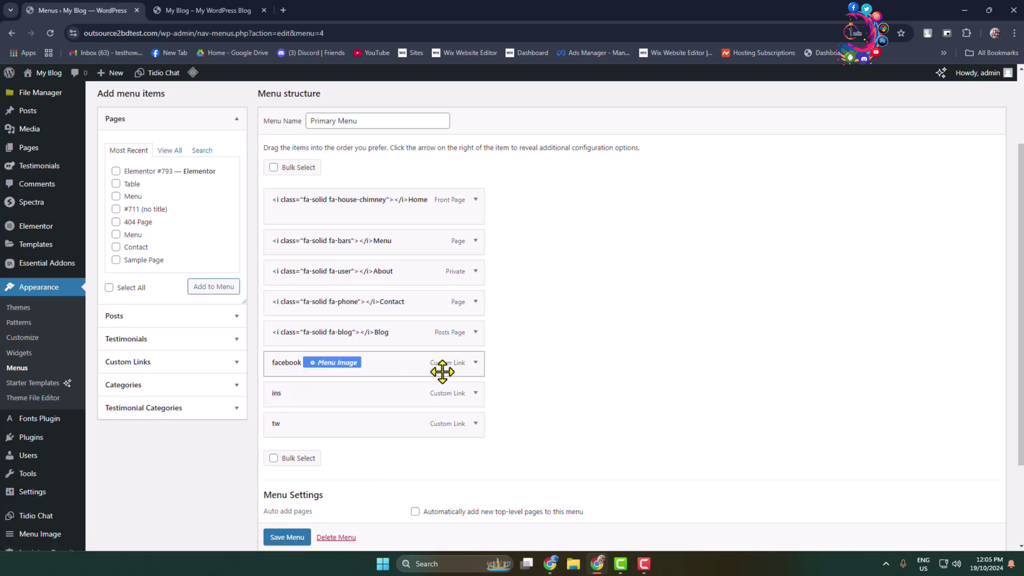
scroll(252, 267, down, 4)
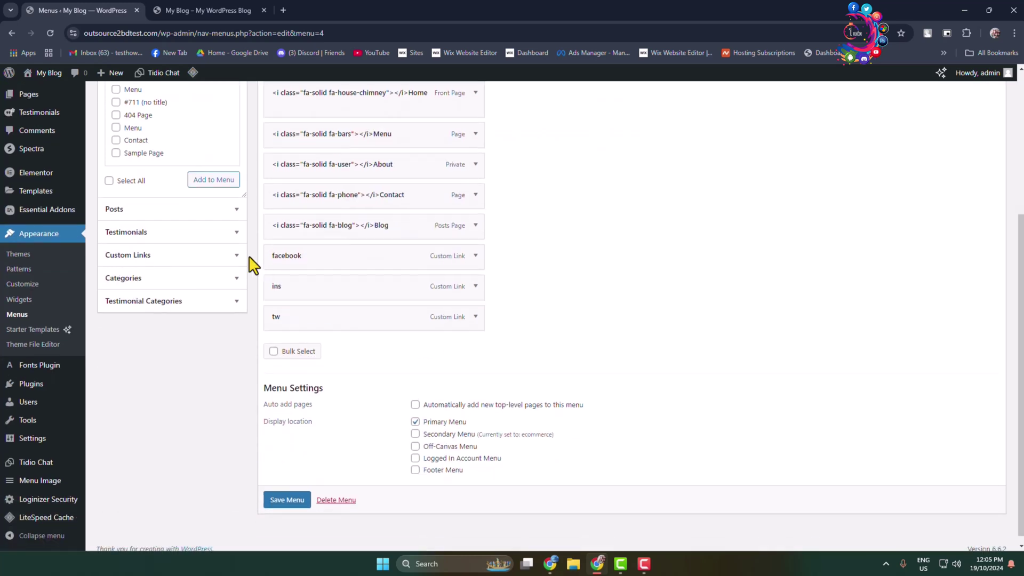
click(199, 9)
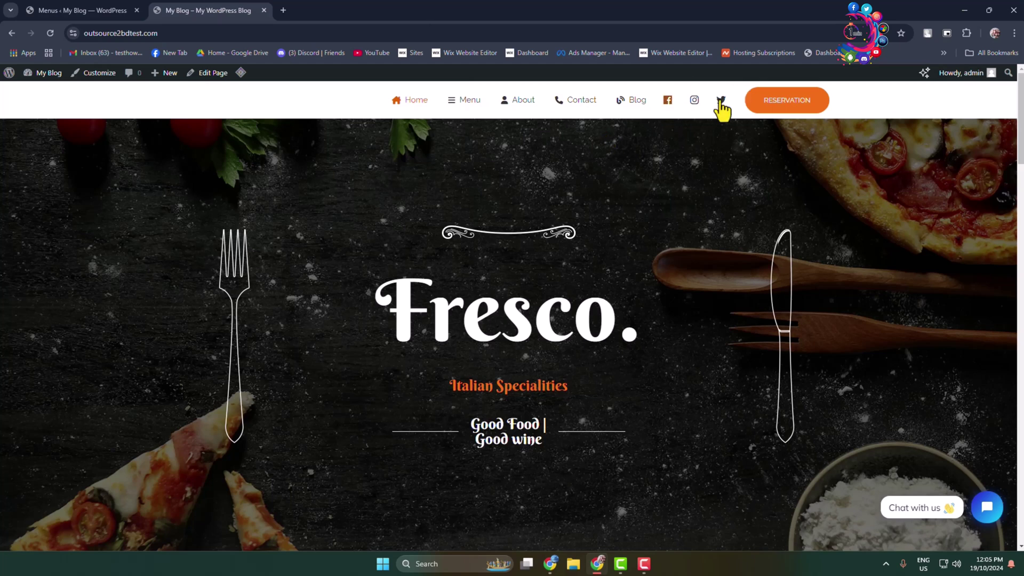
click(119, 9)
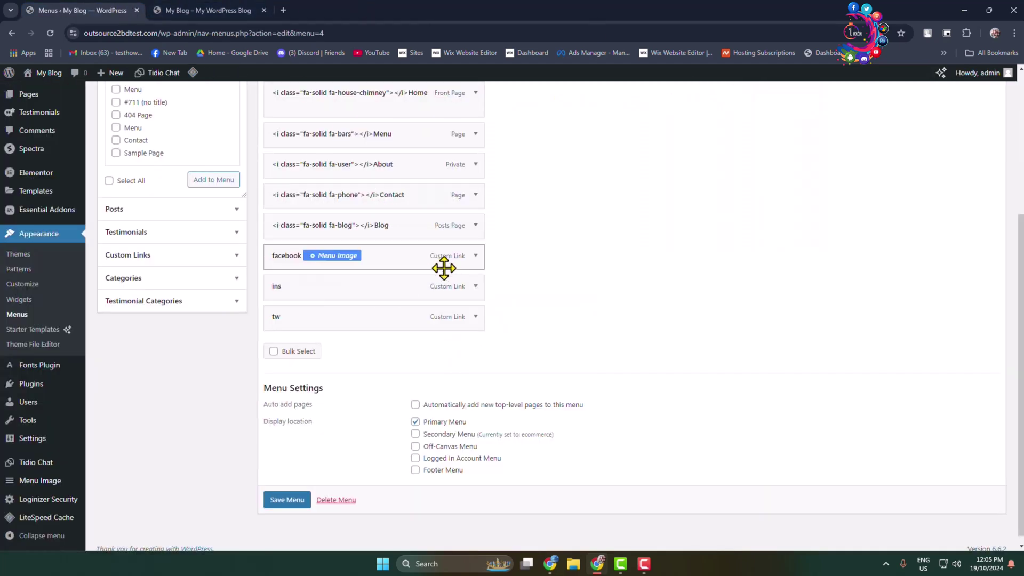
Delete the facebook, ins and tw social links and save the Primary Menu
click(476, 259)
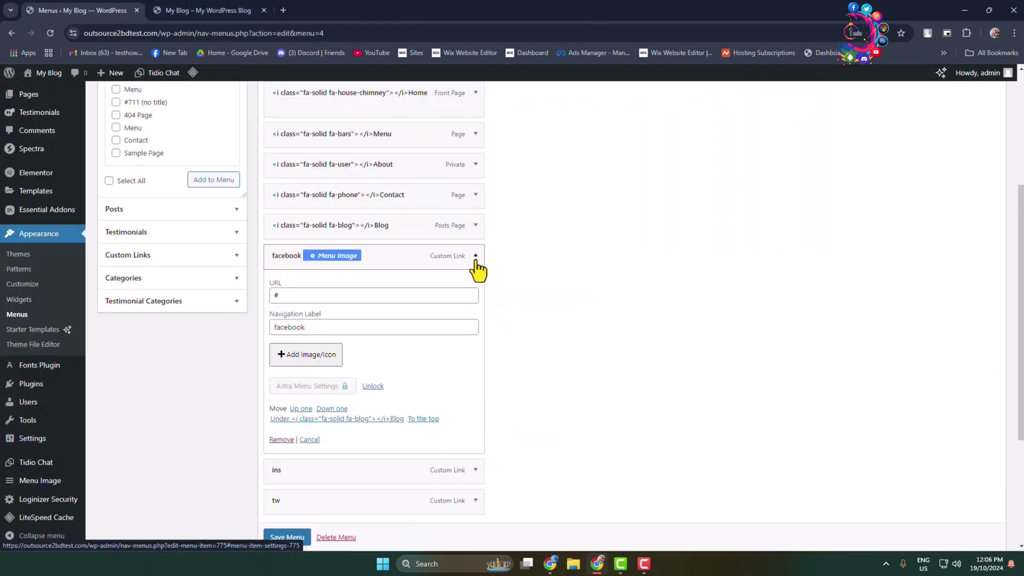
click(282, 439)
click(476, 278)
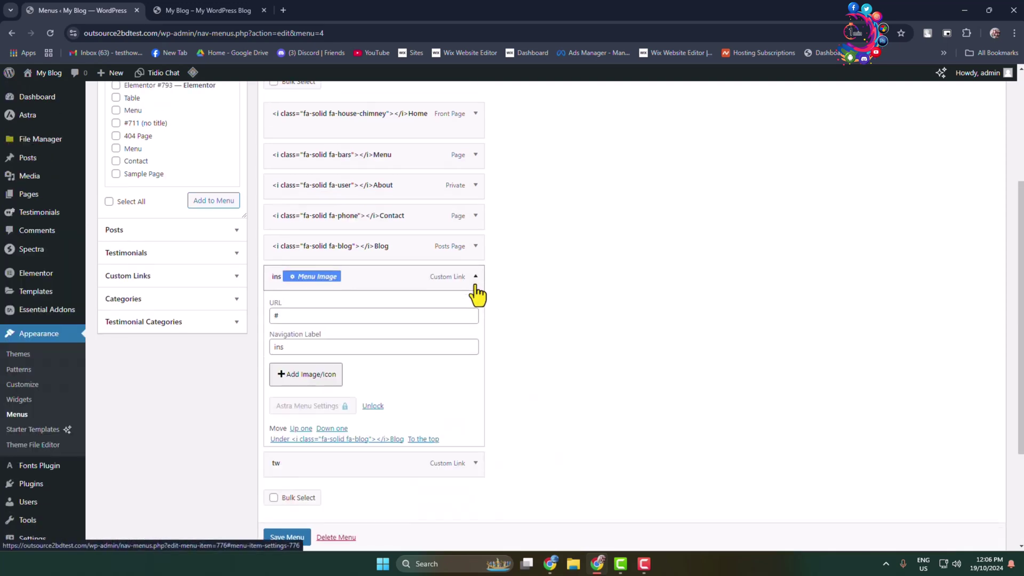
click(279, 460)
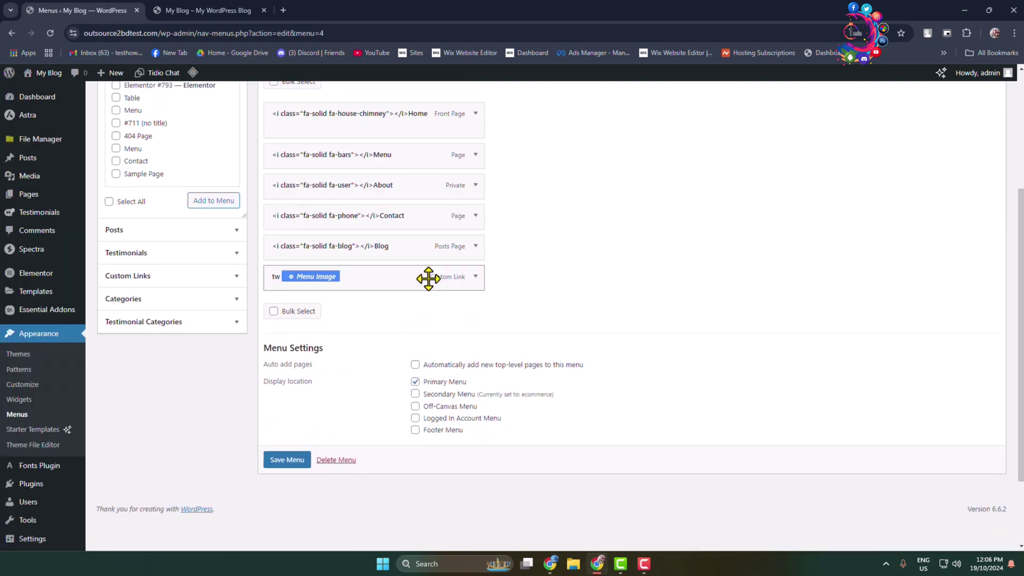
click(476, 276)
click(282, 460)
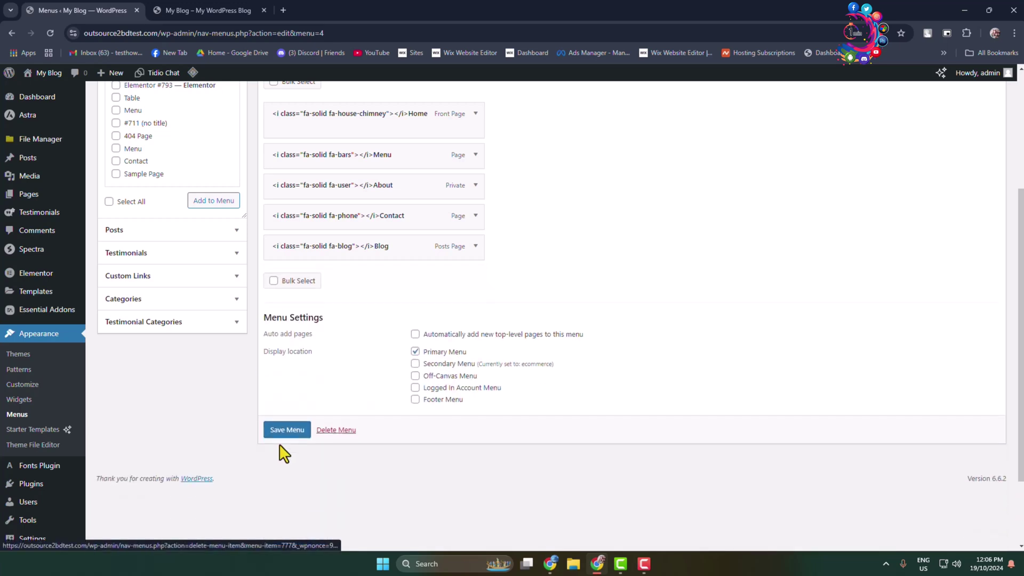
click(278, 431)
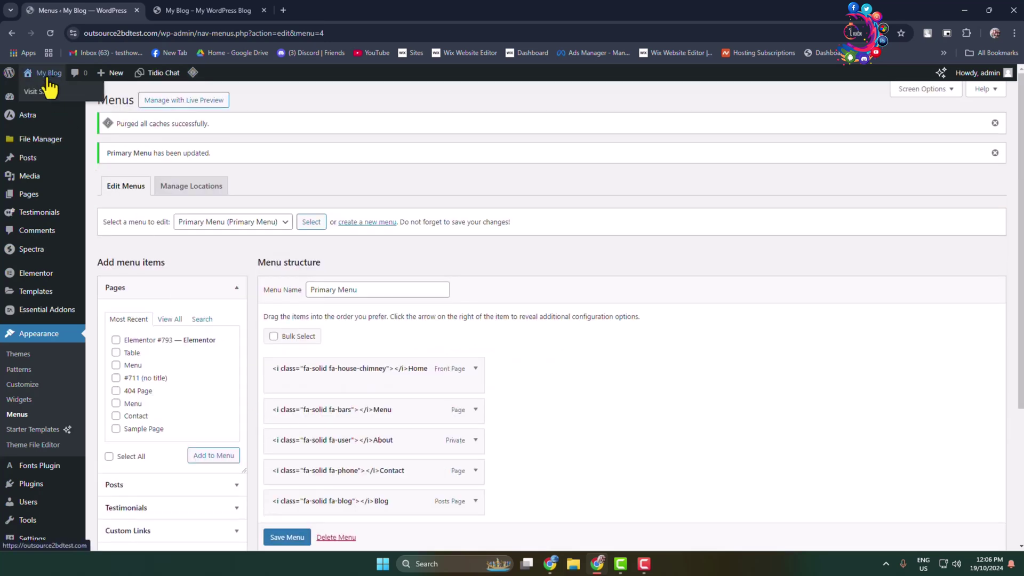
Open Visit Site in a new tab, compare it with the old tab, and close the outdated one
right_click(50, 92)
click(80, 96)
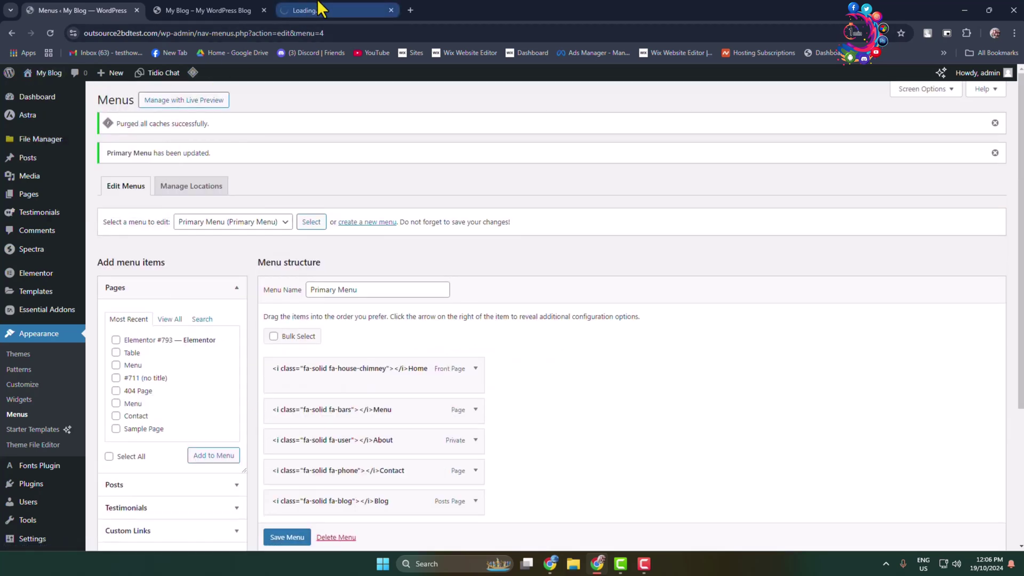
click(320, 10)
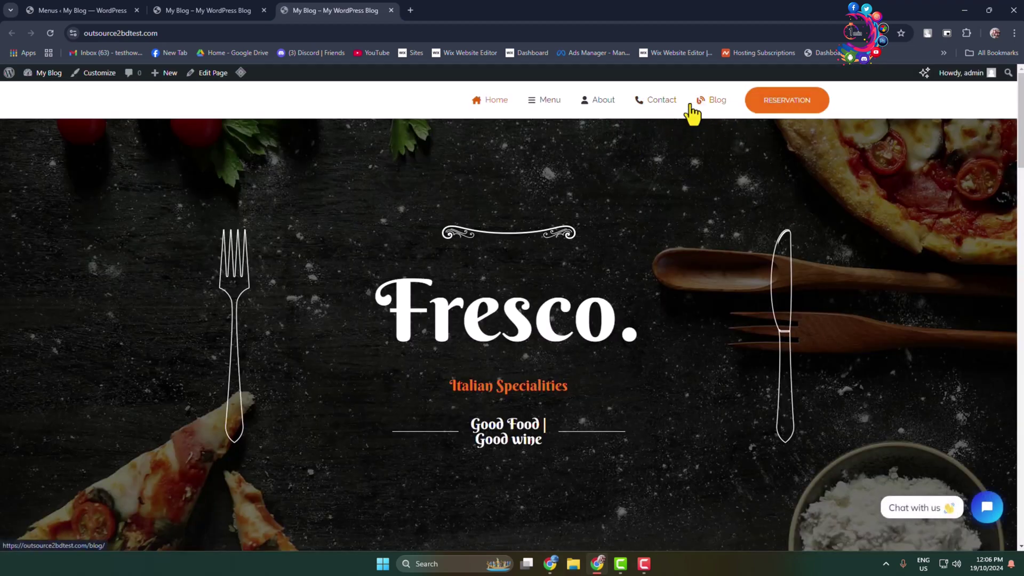
click(272, 13)
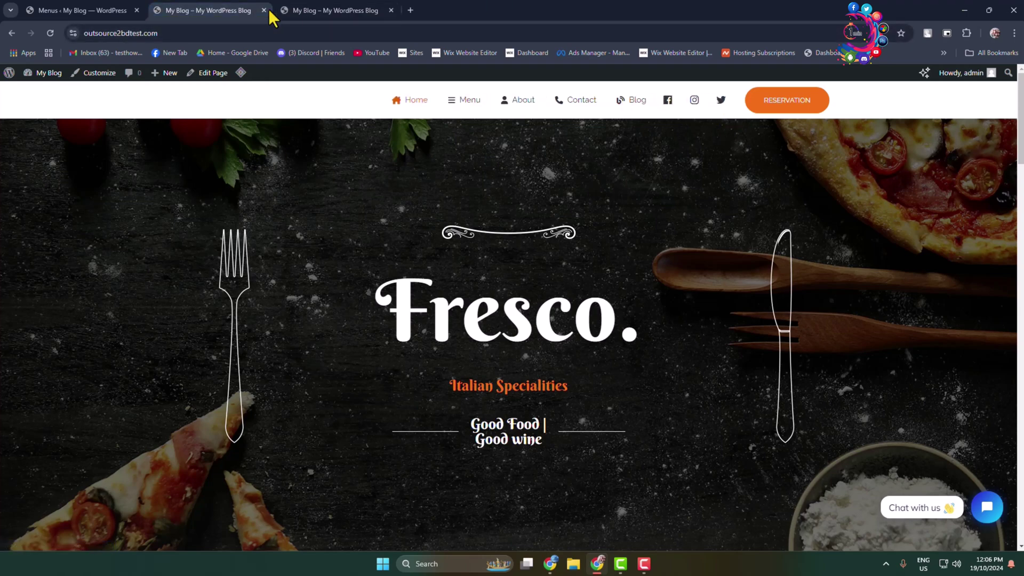
click(264, 10)
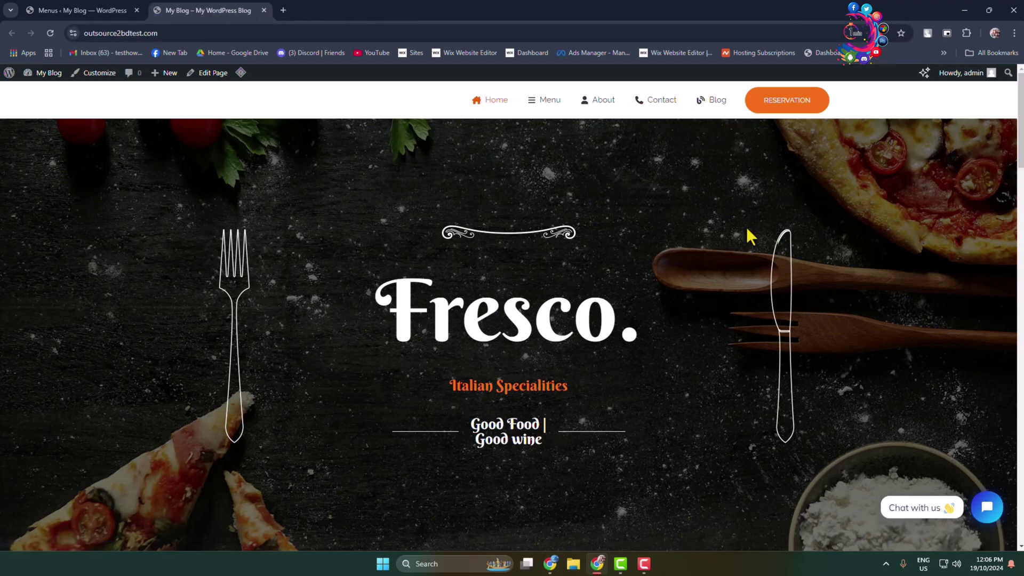
scroll(747, 226, down, 10)
Open Chrome DevTools on the Fresco homepage through the page's Inspect option
scroll(736, 272, down, 15)
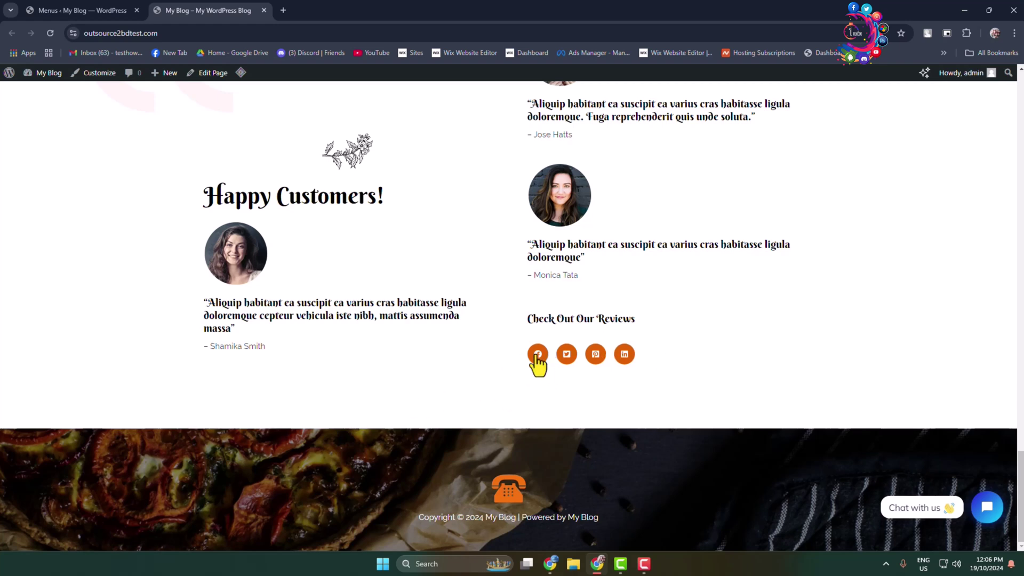
right_click(538, 368)
click(496, 376)
right_click(889, 179)
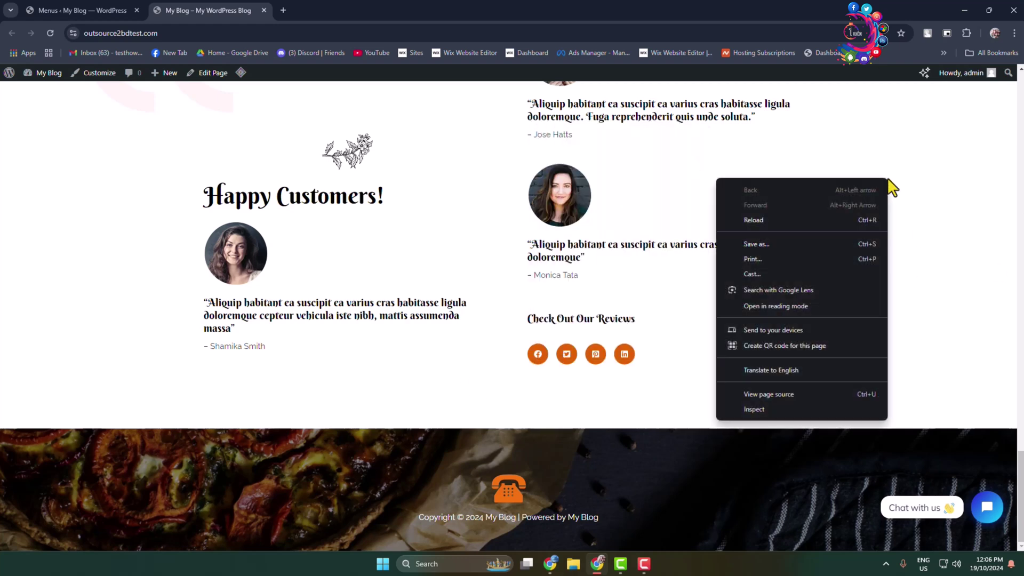
click(776, 409)
right_click(774, 411)
click(730, 421)
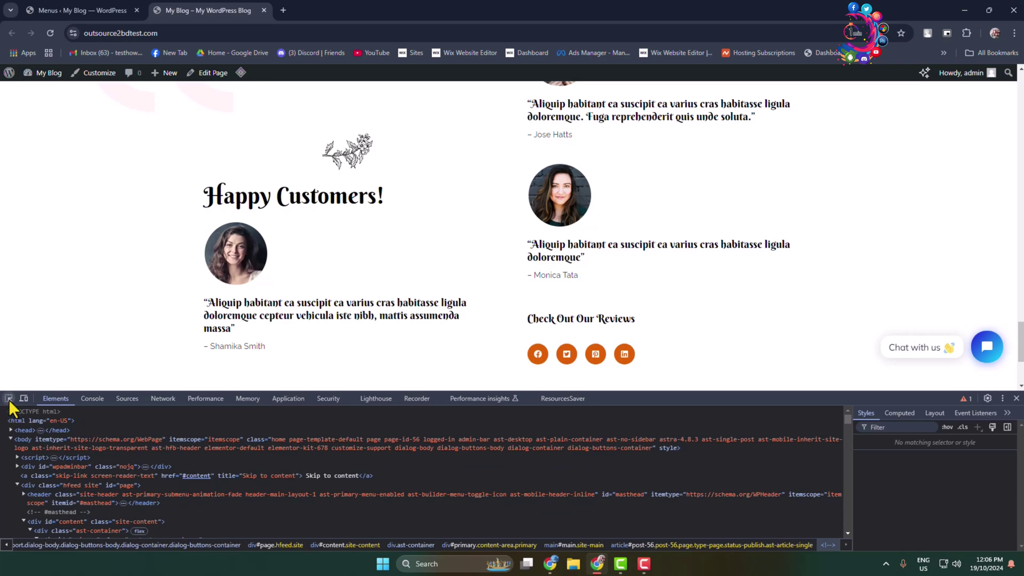
Pick the reviews' social icon block, copy its social-share class name, and close DevTools
click(8, 399)
scroll(579, 345, down, 1)
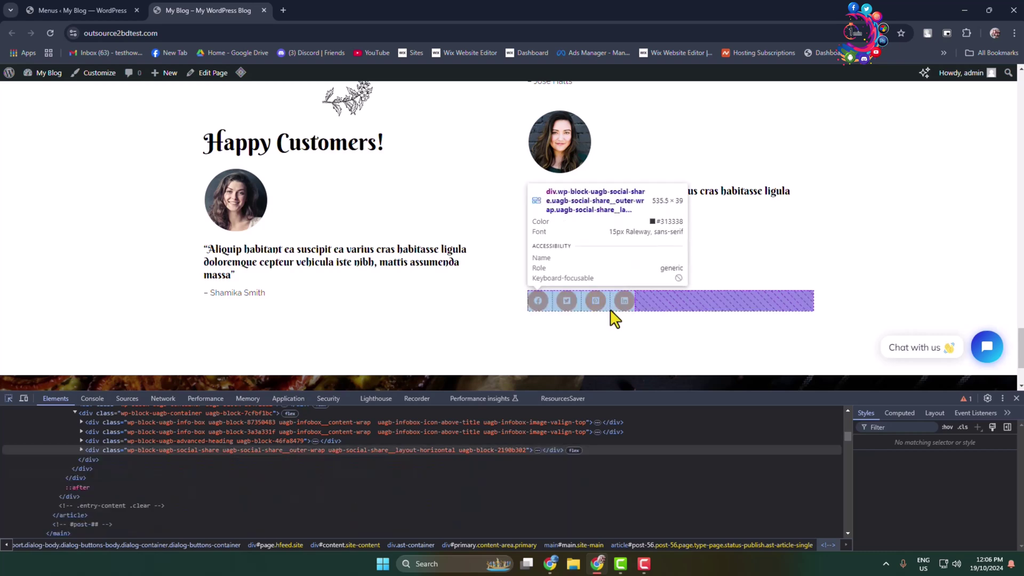
click(611, 311)
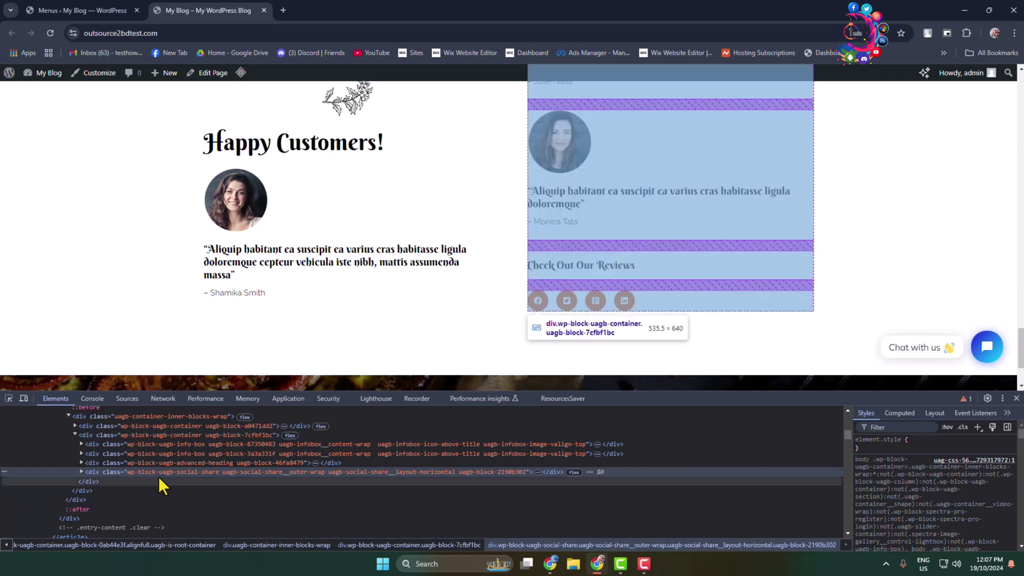
double_click(193, 472)
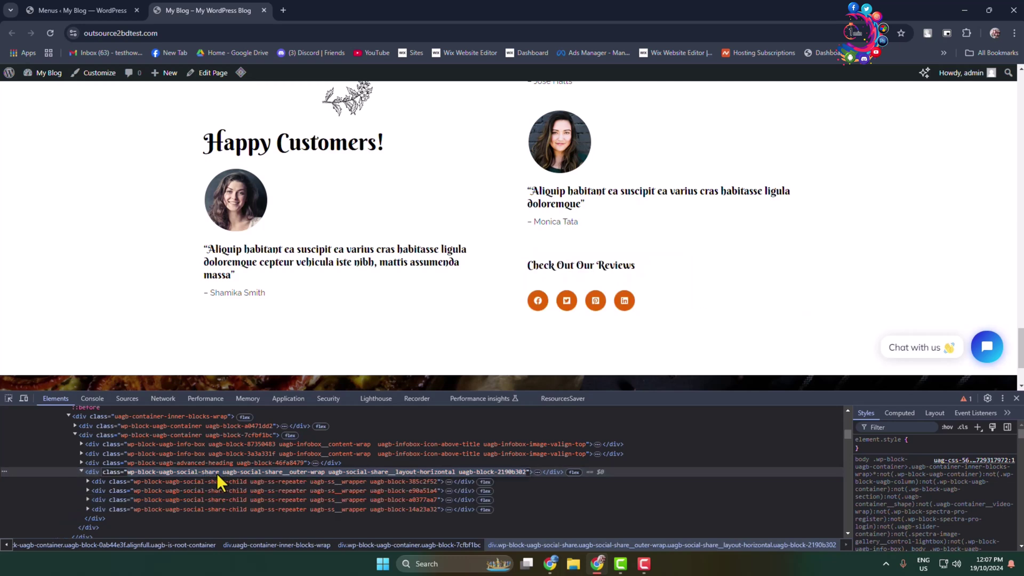
click(218, 472)
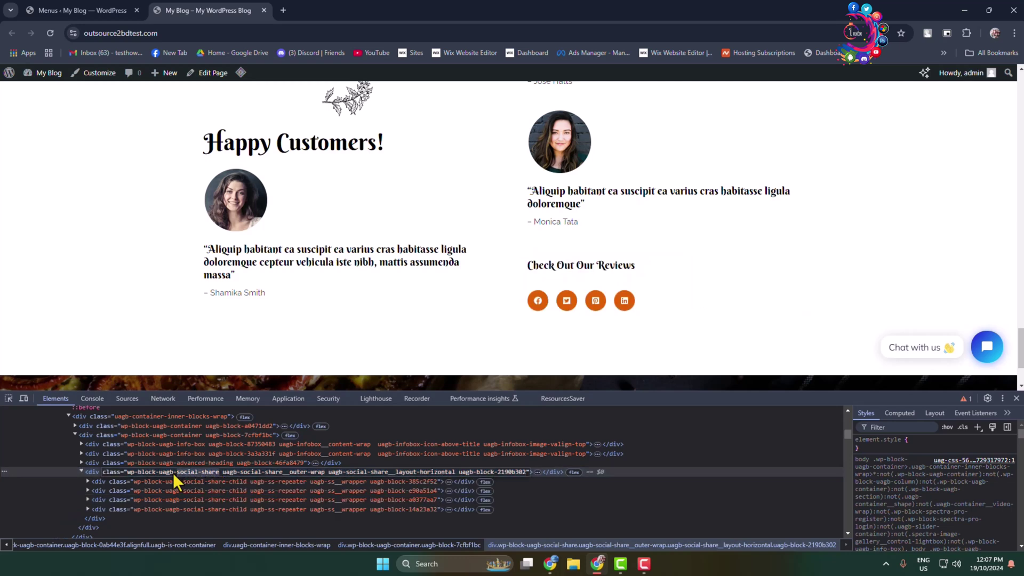
right_click(142, 471)
click(146, 350)
click(1017, 399)
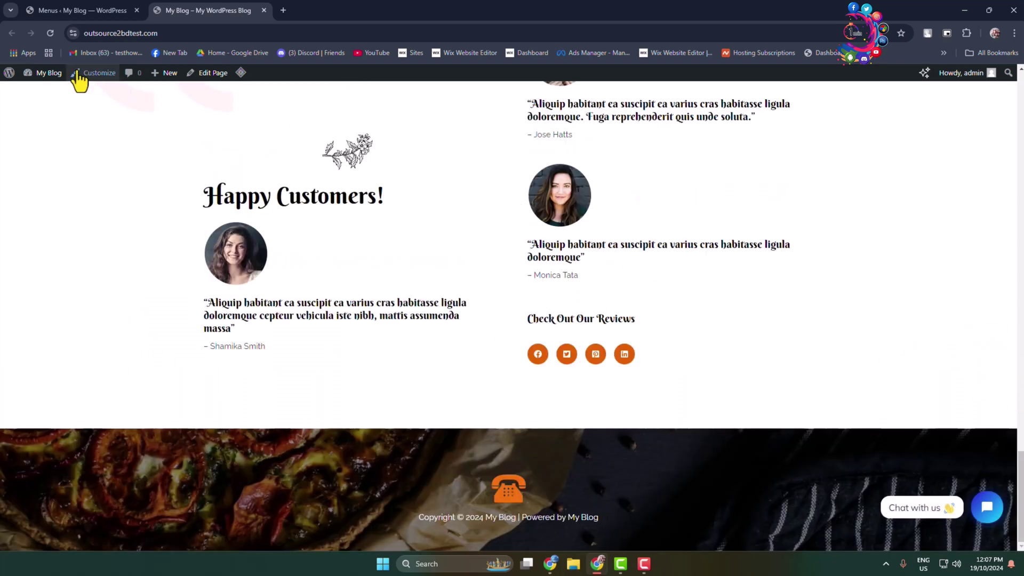
Go to the Customizer's Additional CSS panel
click(105, 79)
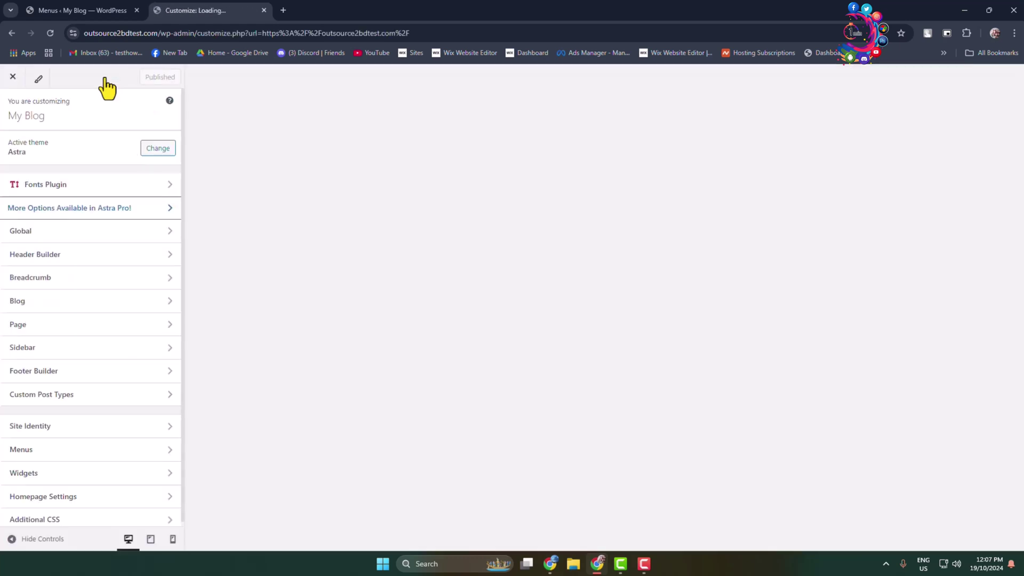
scroll(663, 284, down, 15)
scroll(688, 312, down, 10)
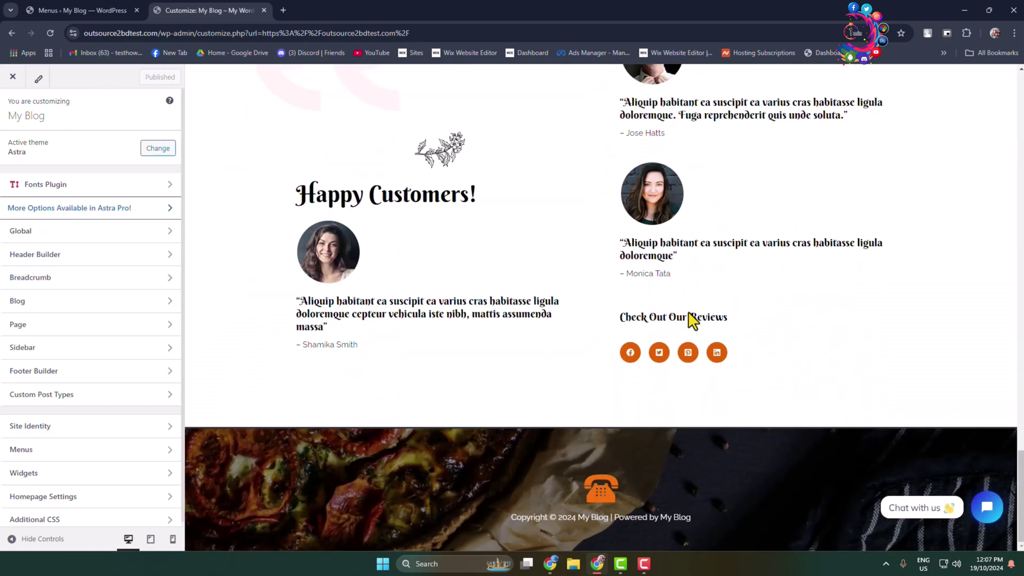
scroll(64, 438, down, 1)
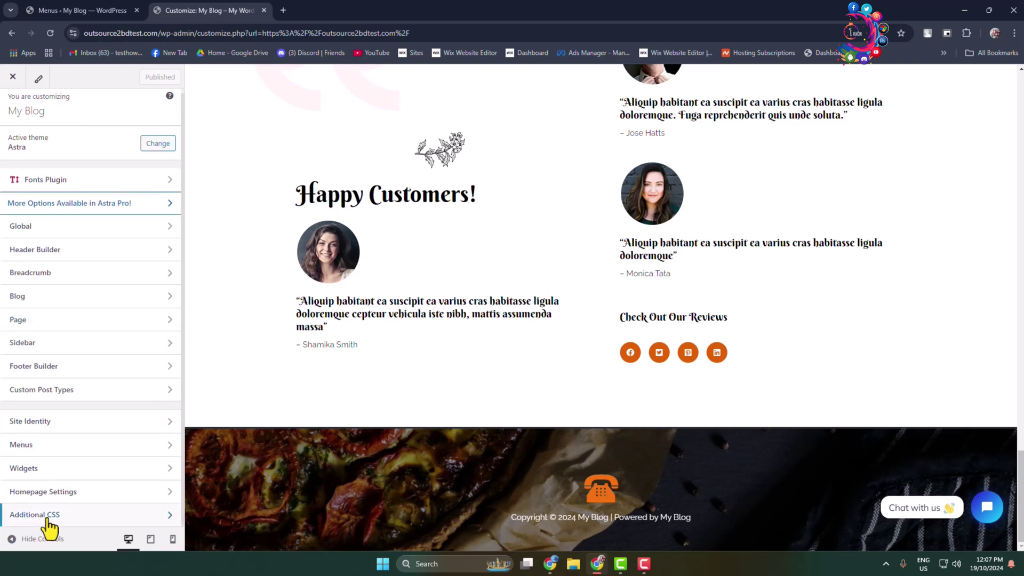
click(53, 516)
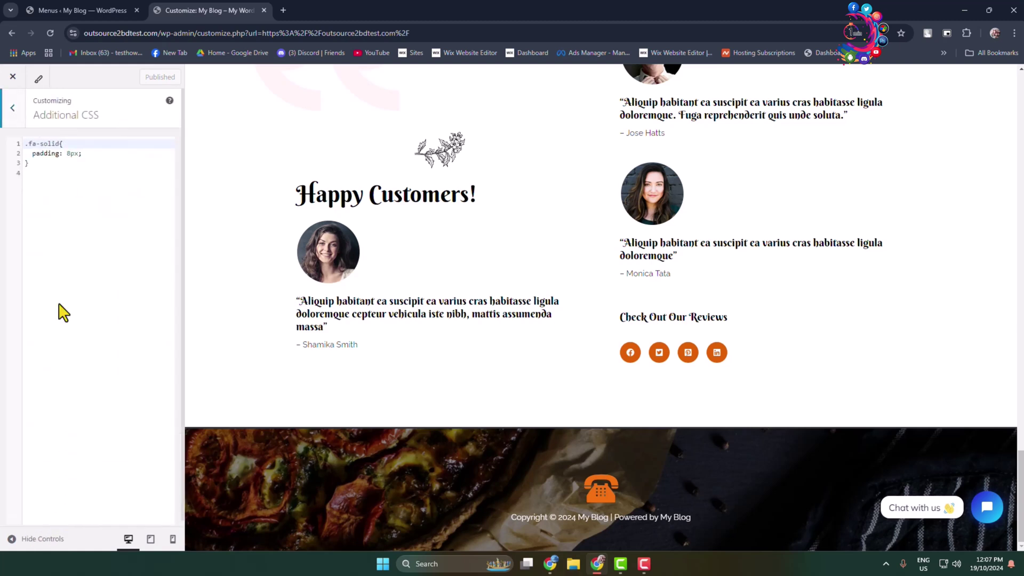
Add a .wp-block-uagb-social-share { display:none; } rule below the existing CSS
click(56, 165)
key(Return)
key(Return)
key(Return)
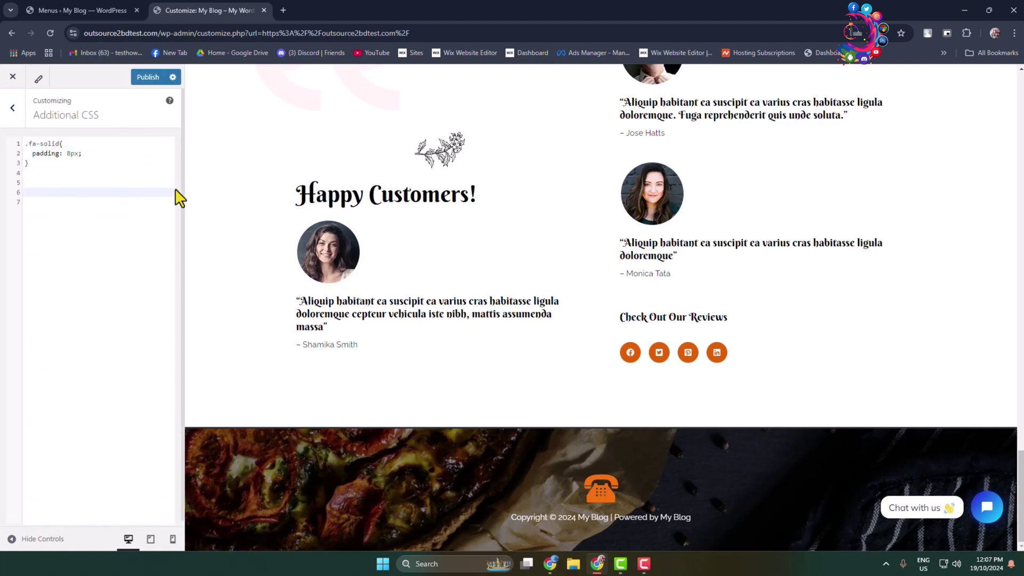
text(.wp-block-uagb-social-share{)
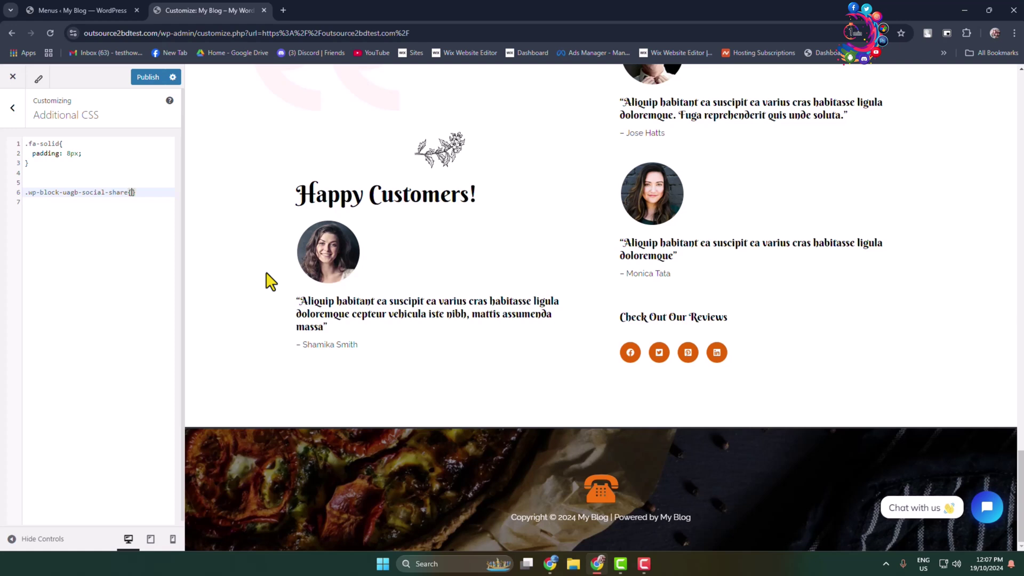
key(Return)
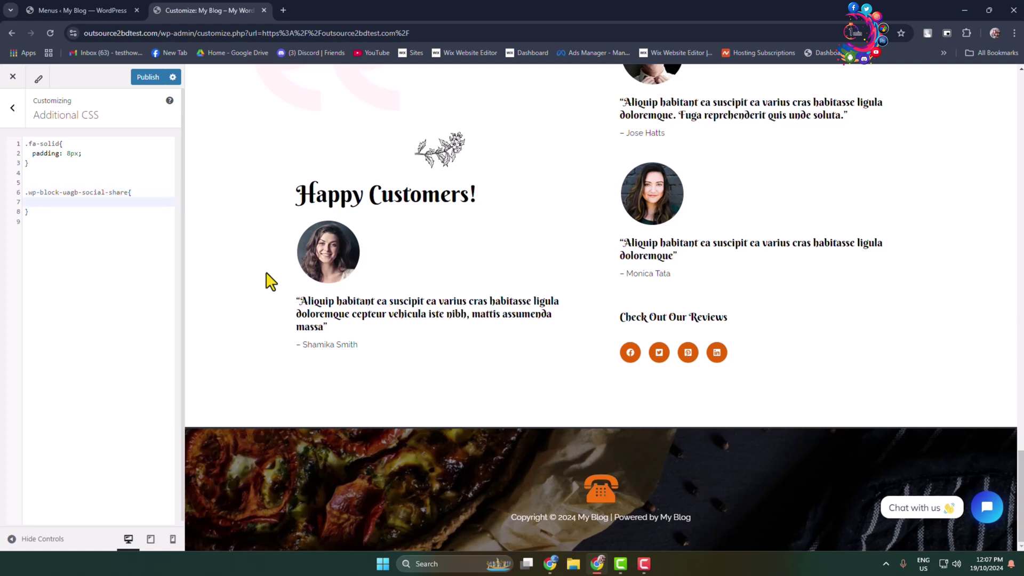
text(display:none;)
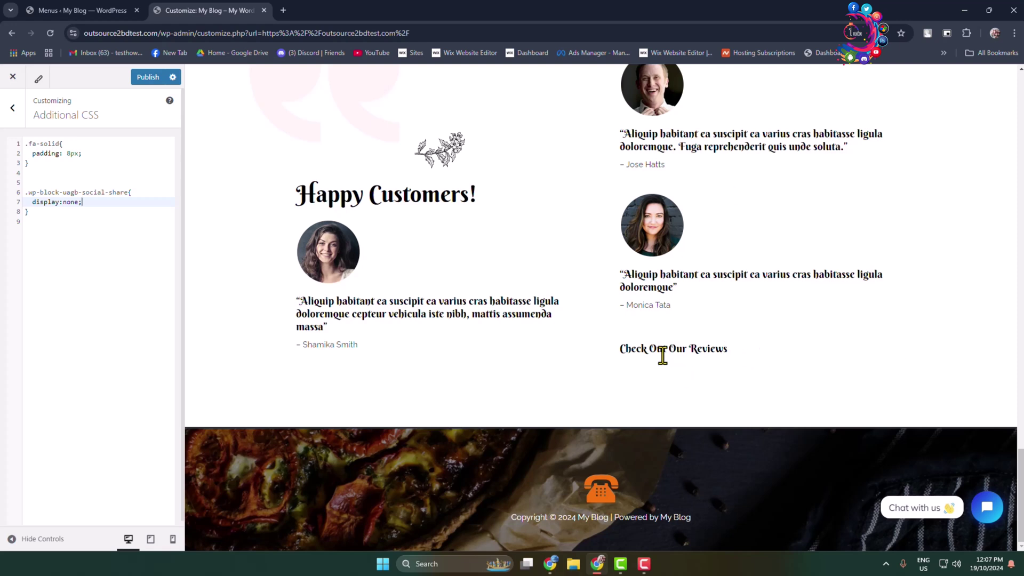
Inspect the Check Out Our Reviews heading and copy its uagb-heading-text class
drag(732, 357, 618, 352)
click(661, 354)
right_click(713, 352)
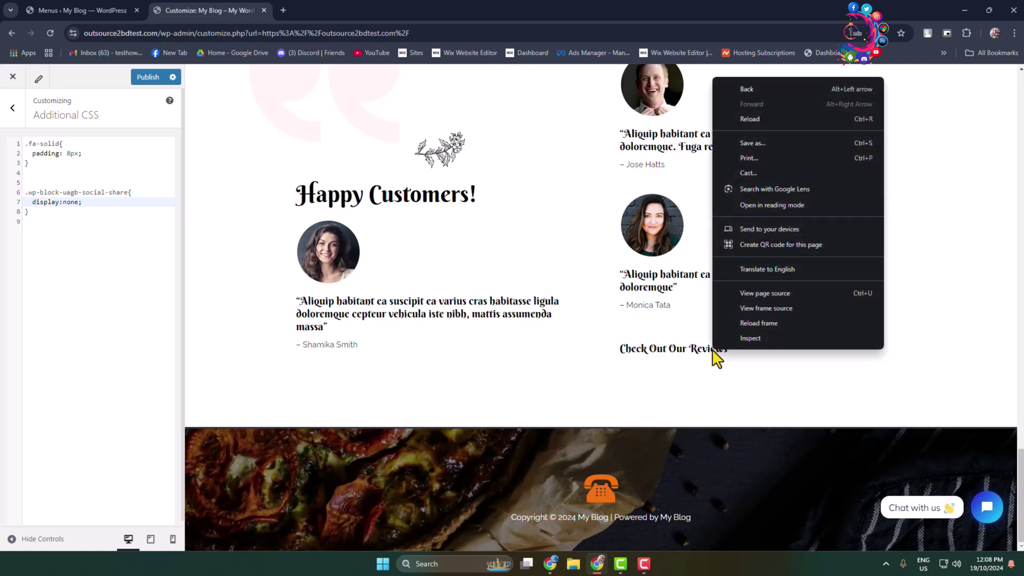
click(764, 340)
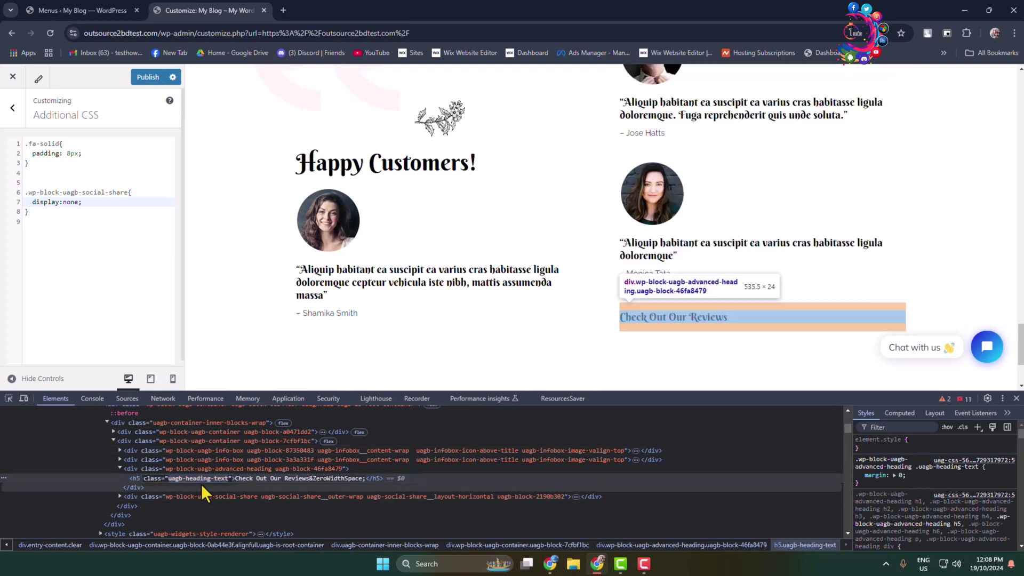
double_click(201, 478)
click(1017, 398)
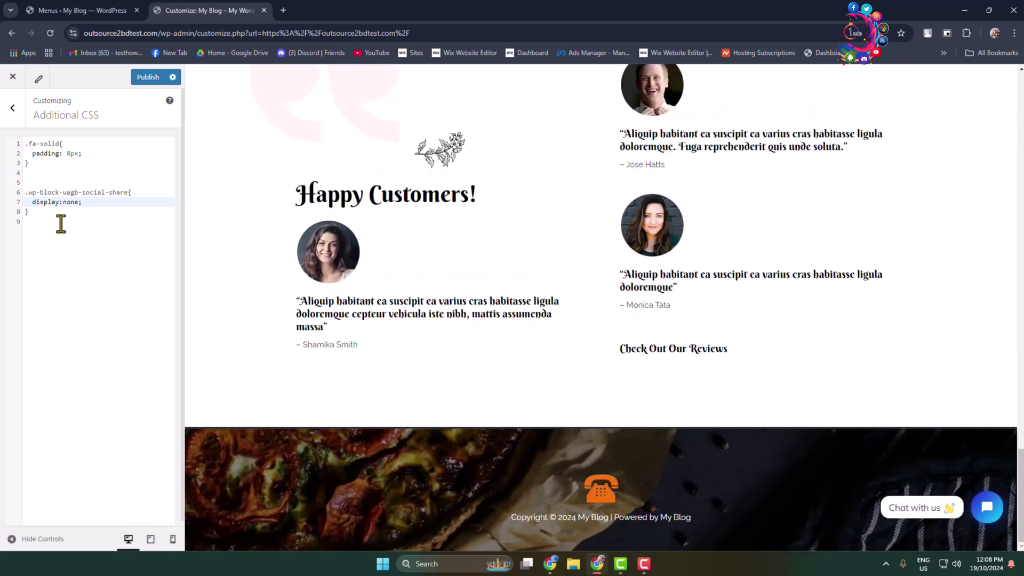
Add a .uagb-heading-text { display:none; } rule below the social-share rule
click(58, 216)
key(Return)
key(Return)
text(.)
key(ctrl+v)
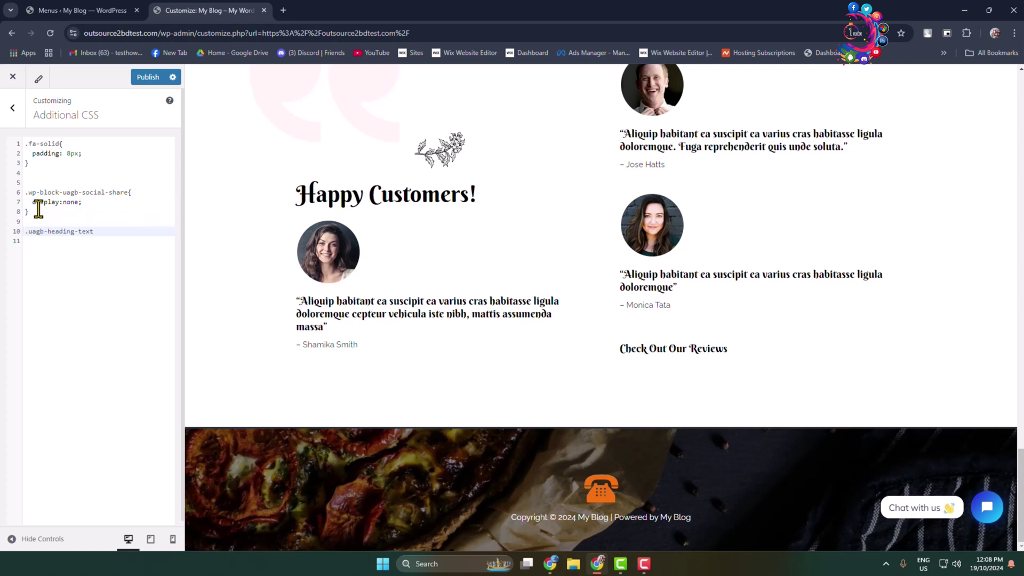
text({)
key(Return)
text(display:none;)
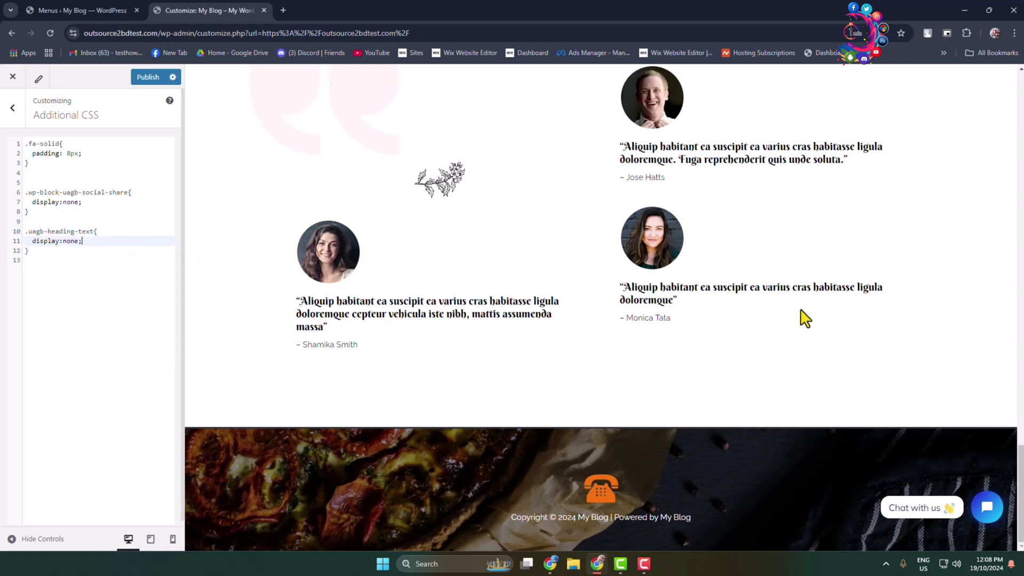
scroll(800, 317, up, 2)
scroll(799, 443, down, 2)
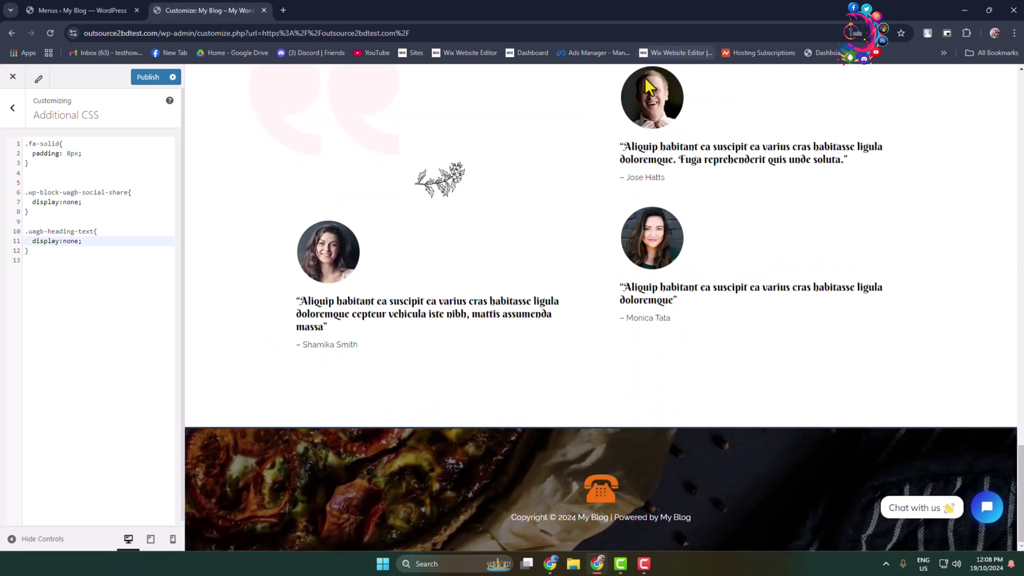